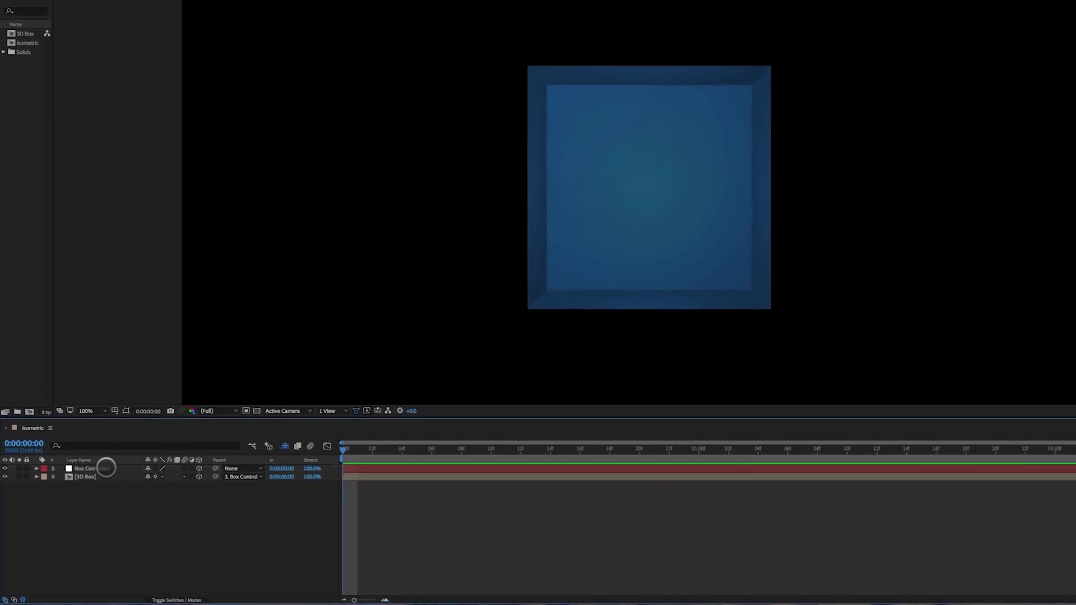
- Open the 3D Box precomp to inspect its boxes, then return to the Isometric comp
{"action": "left_click", "coordinate": [104, 475]}
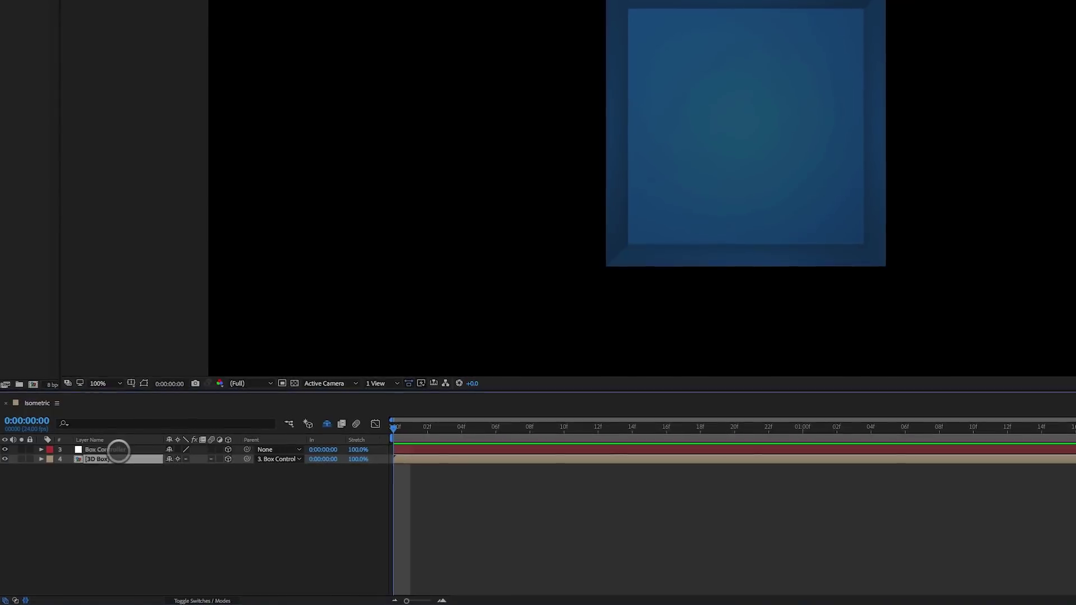
{"action": "left_click", "coordinate": [116, 450]}
{"action": "double_click", "coordinate": [107, 458]}
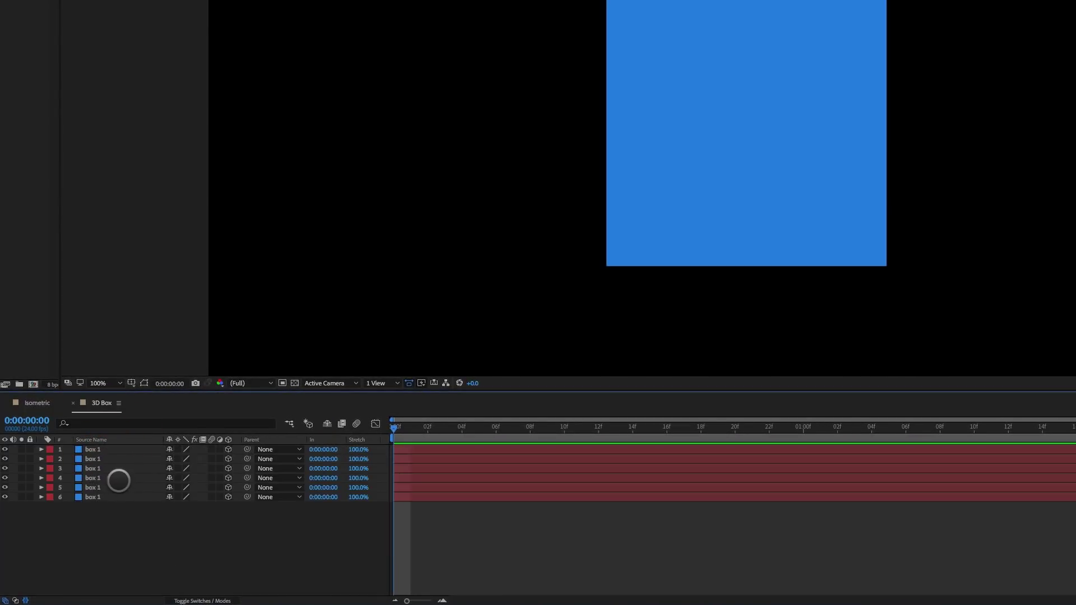
{"action": "left_click", "coordinate": [72, 403]}
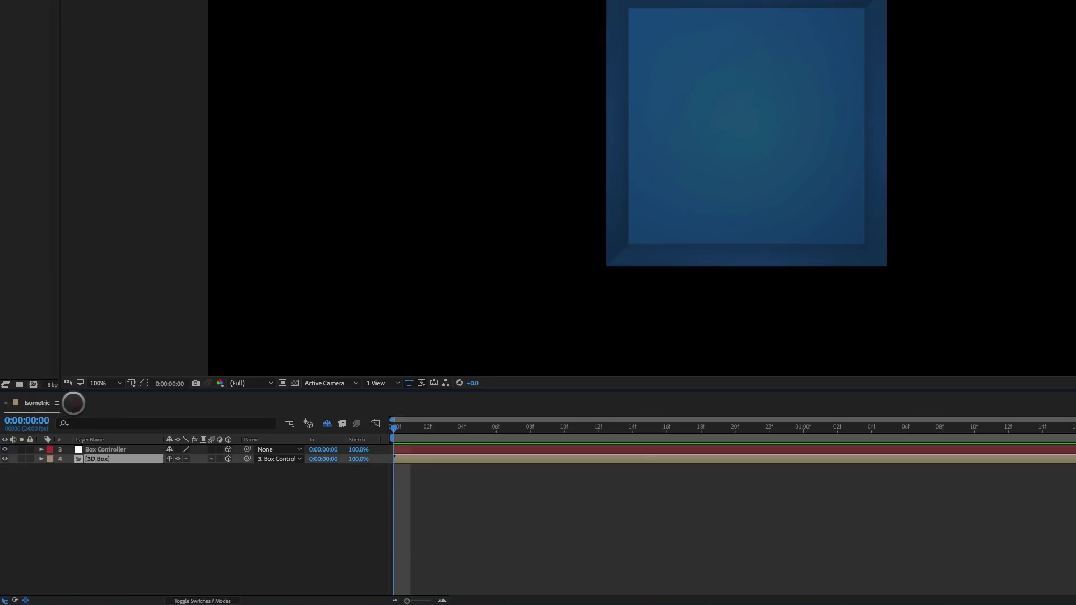
{"action": "left_click", "coordinate": [106, 450]}
{"action": "left_click", "coordinate": [105, 458]}
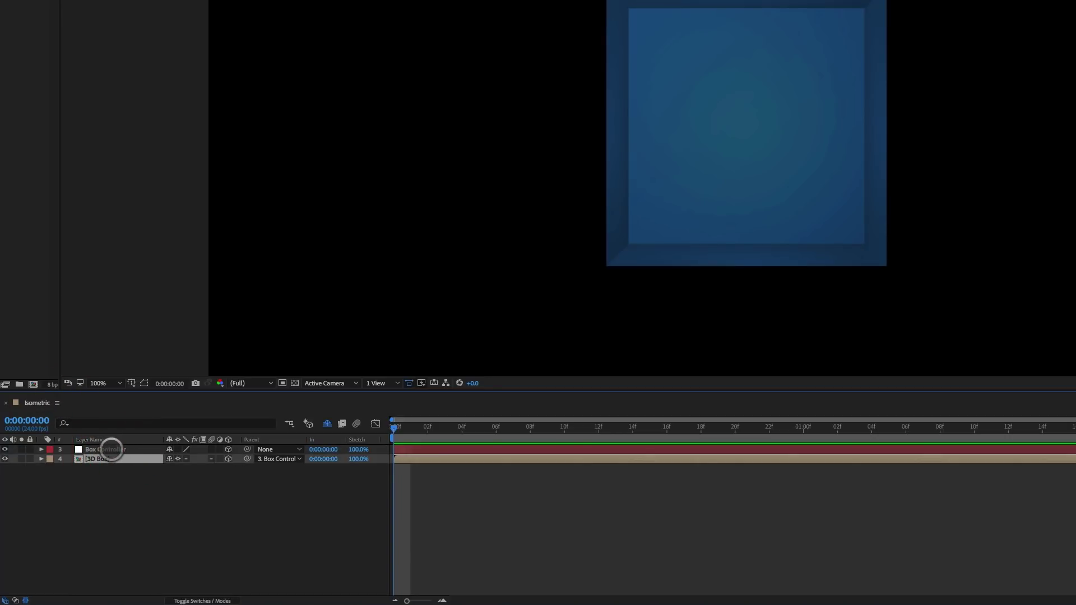
- Tilt the Box Controller on X to preview the box, then reset X Rotation to 0°
{"action": "left_click", "coordinate": [111, 450]}
{"action": "key", "text": "r"}
{"action": "left_click_drag", "start_coordinate": [178, 468], "coordinate": [212, 467]}
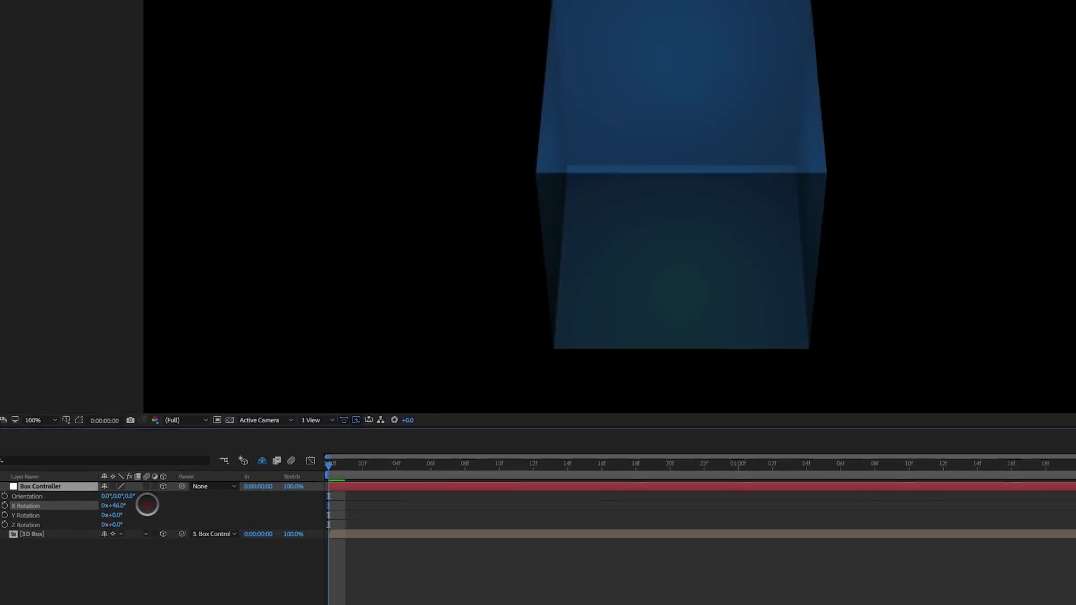
{"action": "left_click_drag", "start_coordinate": [147, 505], "coordinate": [173, 501]}
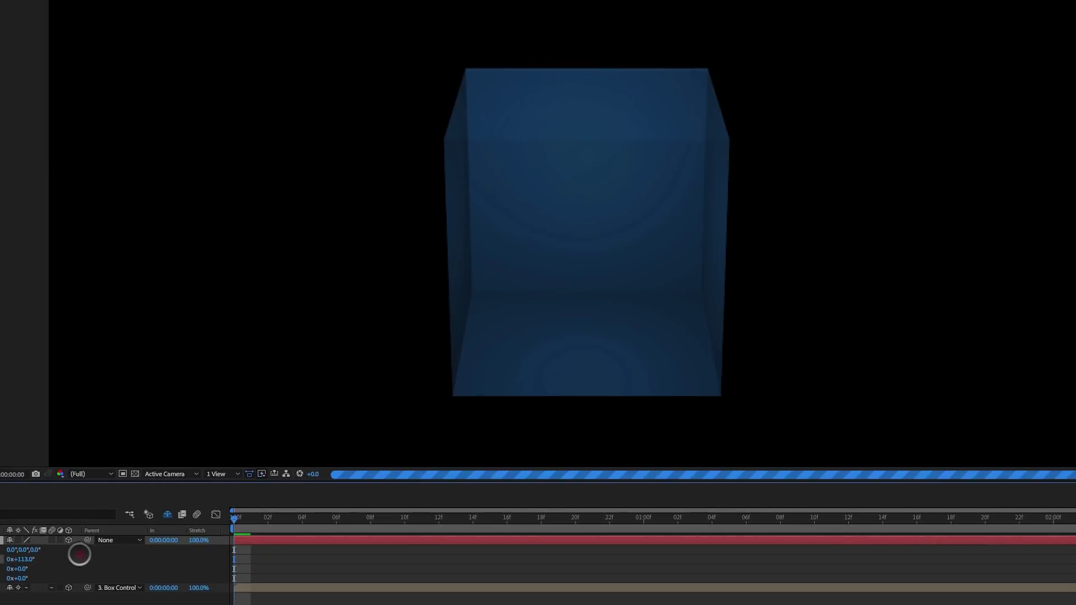
{"action": "left_click_drag", "start_coordinate": [79, 555], "coordinate": [22, 569]}
{"action": "left_click", "coordinate": [19, 559]}
{"action": "type", "text": "0x+0.0"}
{"action": "key", "text": "Return"}
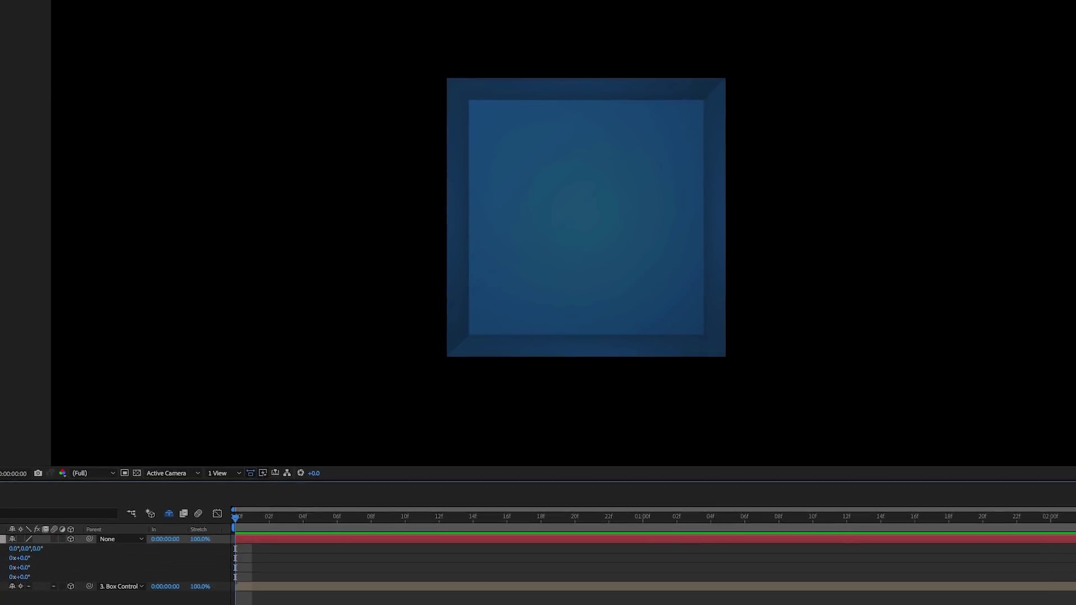
{"action": "left_click", "coordinate": [0, 509]}
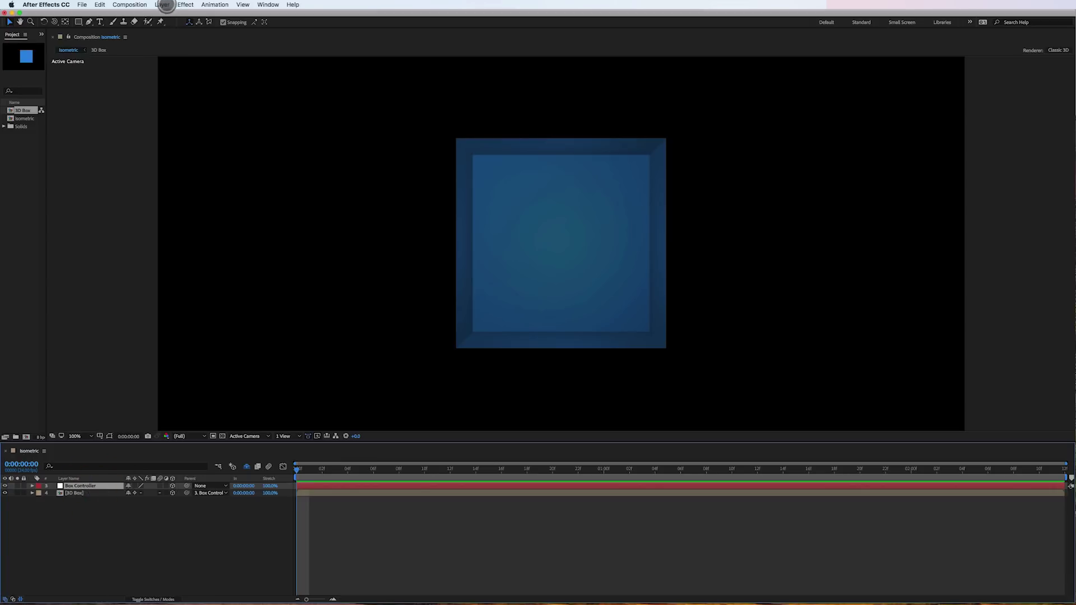
- Create Camera 1 with the 50mm lens preset and reveal its camera options
{"action": "left_click", "coordinate": [162, 5]}
{"action": "mouse_move", "coordinate": [168, 15]}
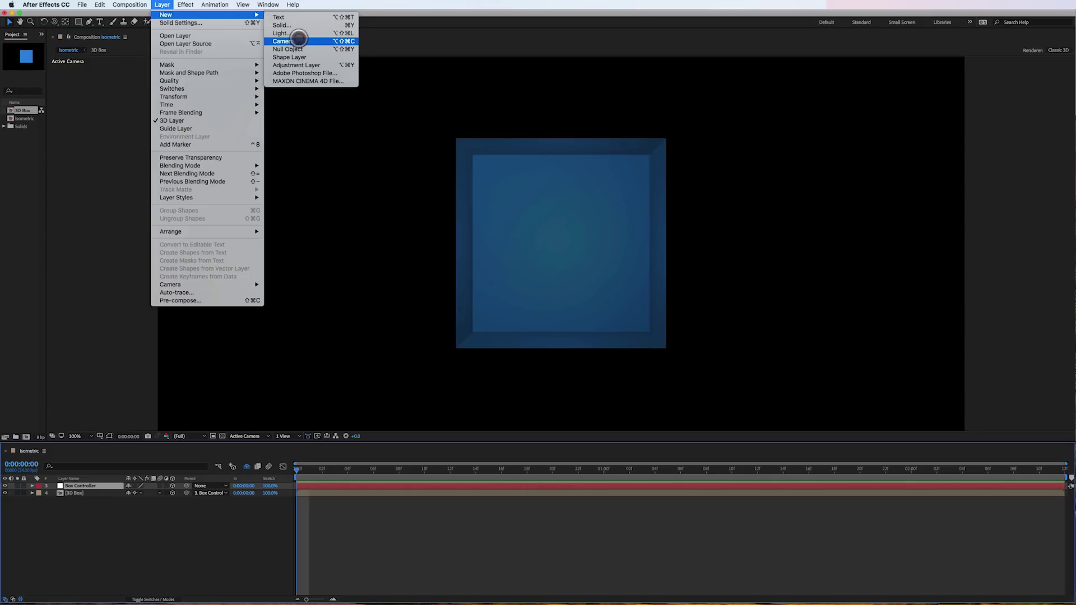
{"action": "left_click", "coordinate": [303, 40]}
{"action": "left_click", "coordinate": [455, 209]}
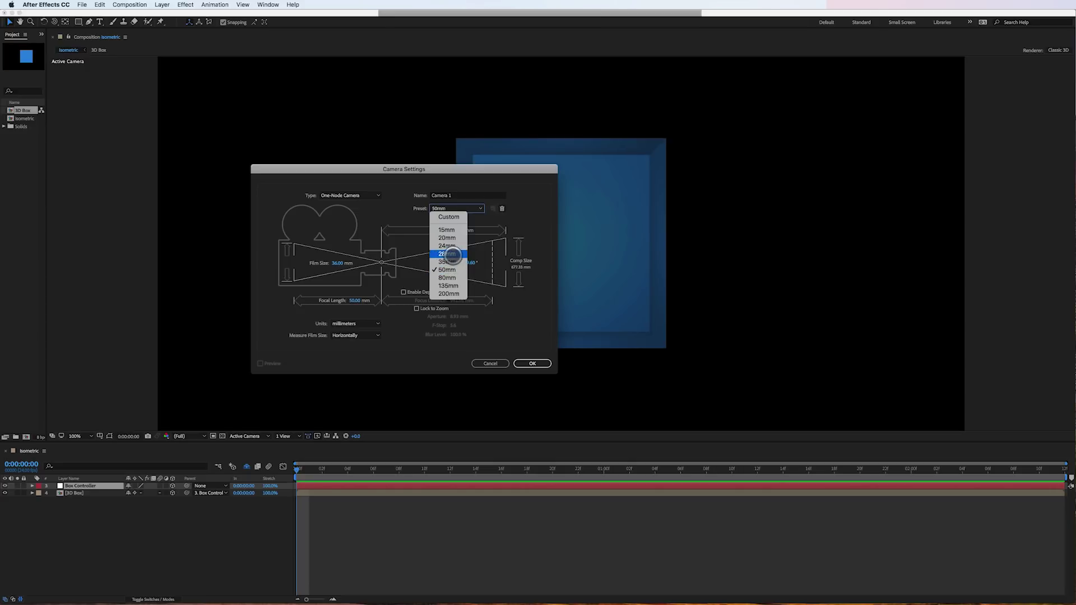
{"action": "left_click", "coordinate": [580, 297]}
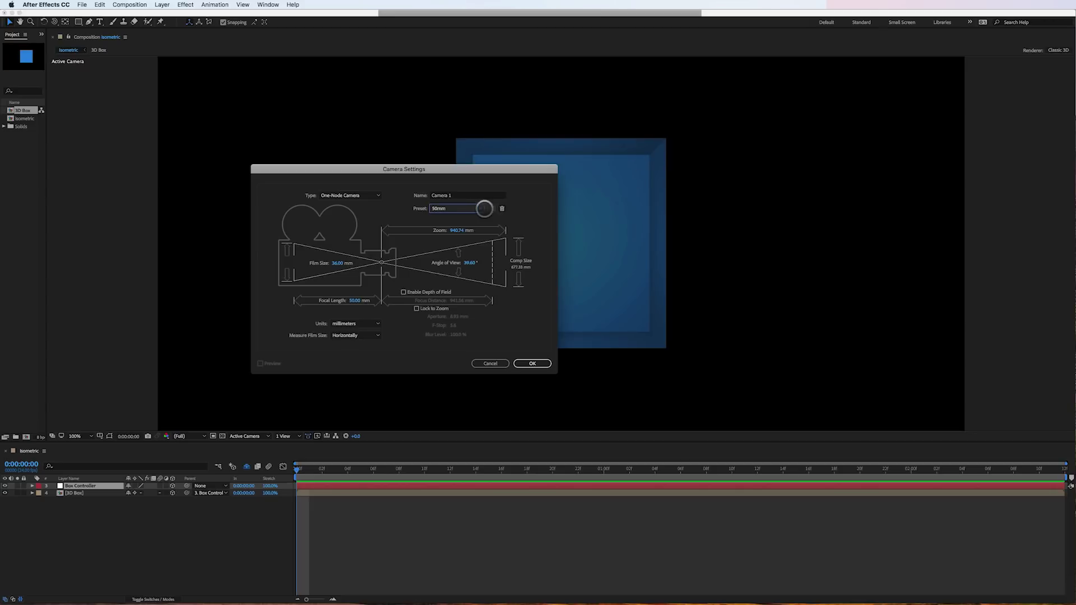
{"action": "left_click", "coordinate": [471, 211]}
{"action": "left_click", "coordinate": [457, 270]}
{"action": "left_click", "coordinate": [408, 292]}
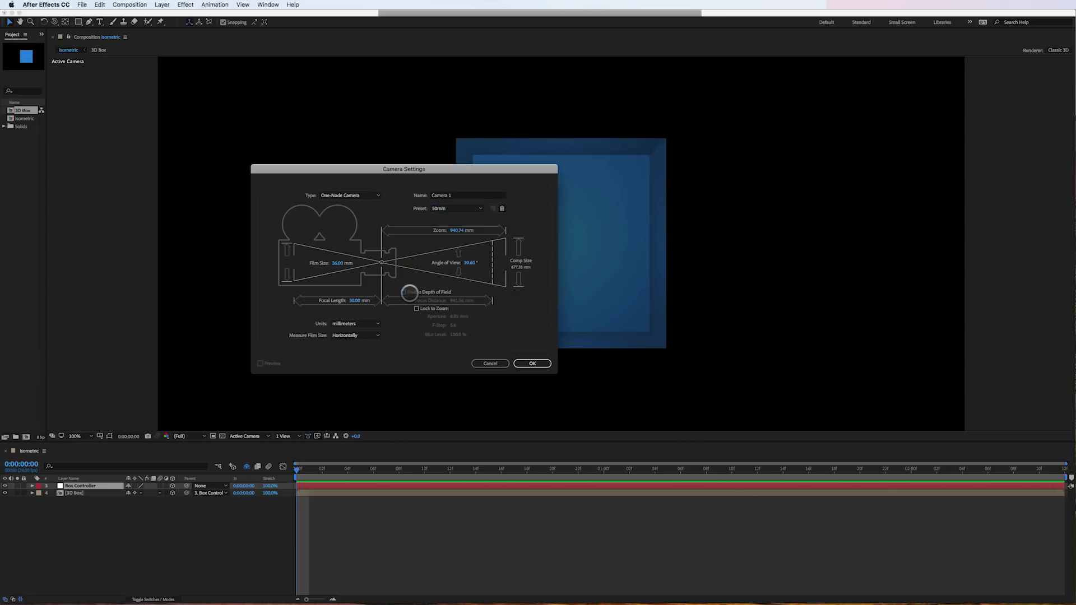
{"action": "left_click", "coordinate": [534, 363]}
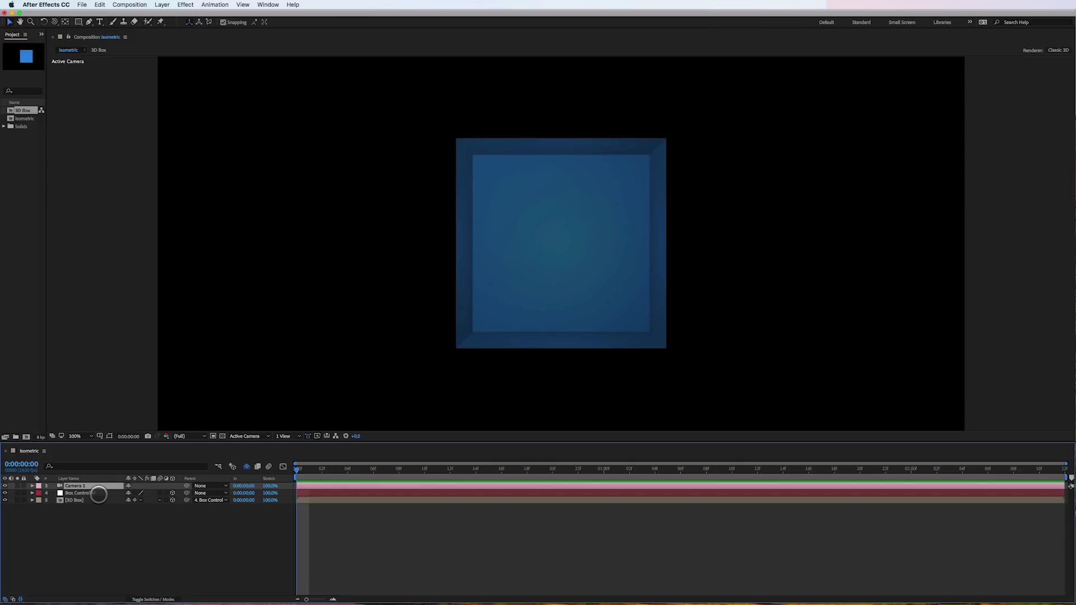
{"action": "key", "text": "a"}
{"action": "key", "text": "a"}
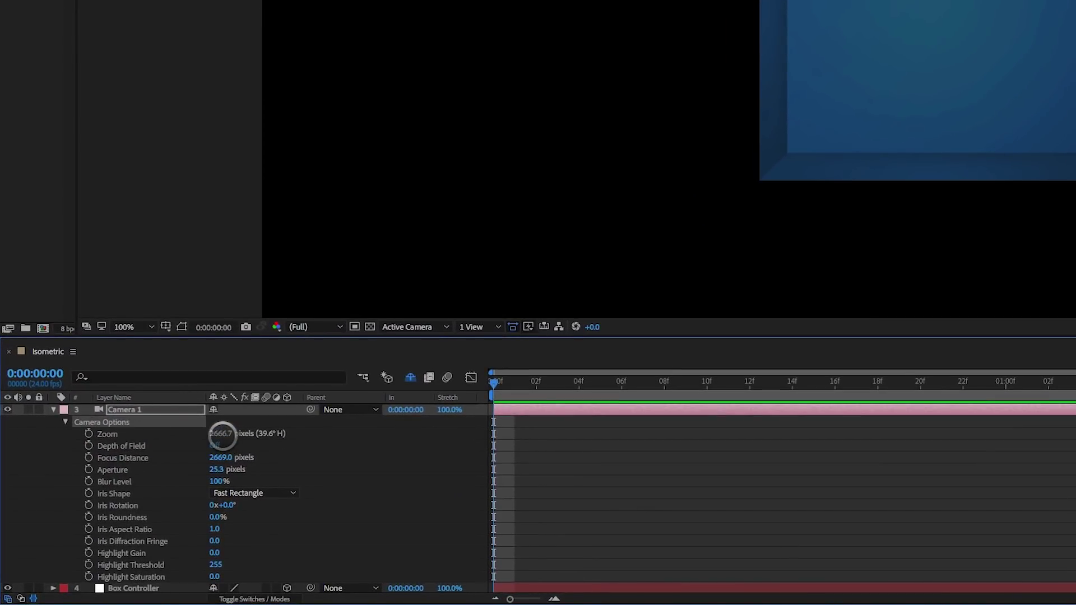
- Set Camera 1's Zoom to 10000 pixels
{"action": "left_click", "coordinate": [219, 434]}
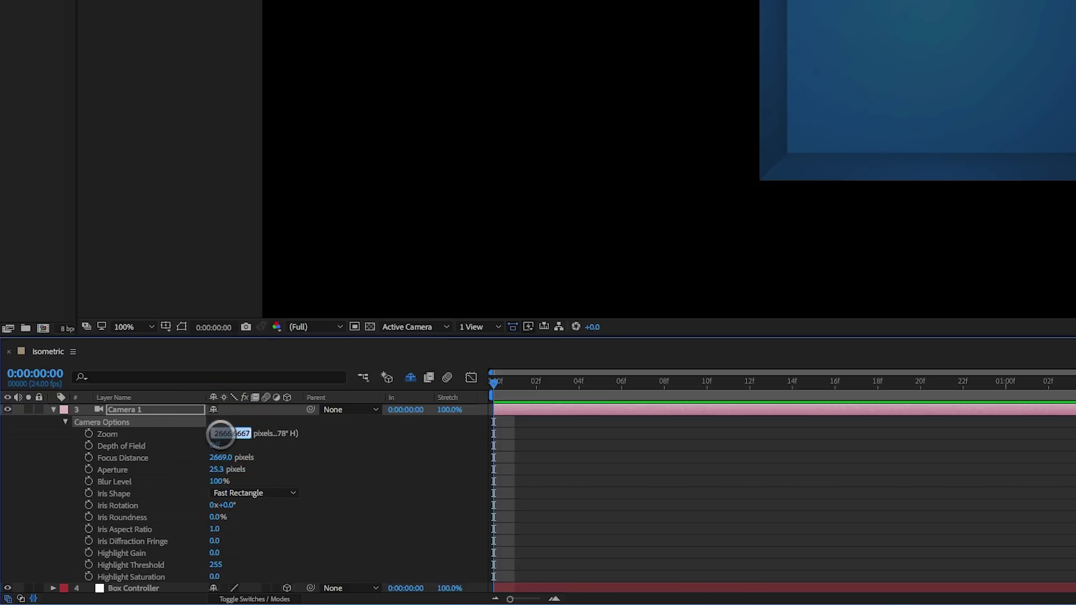
{"action": "type", "text": "1000"}
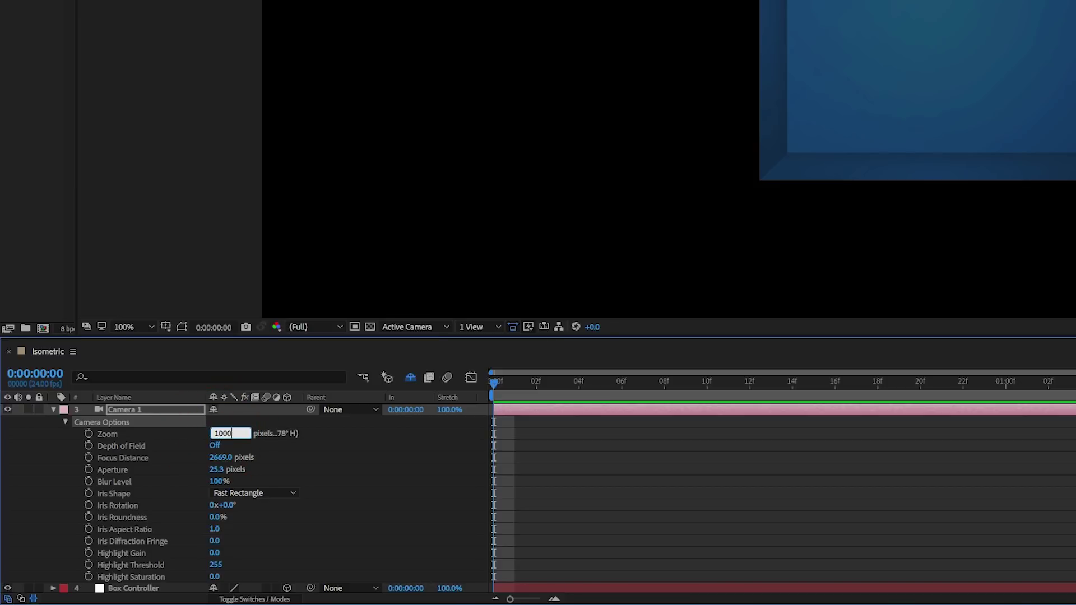
{"action": "type", "text": "0"}
{"action": "key", "text": "Return"}
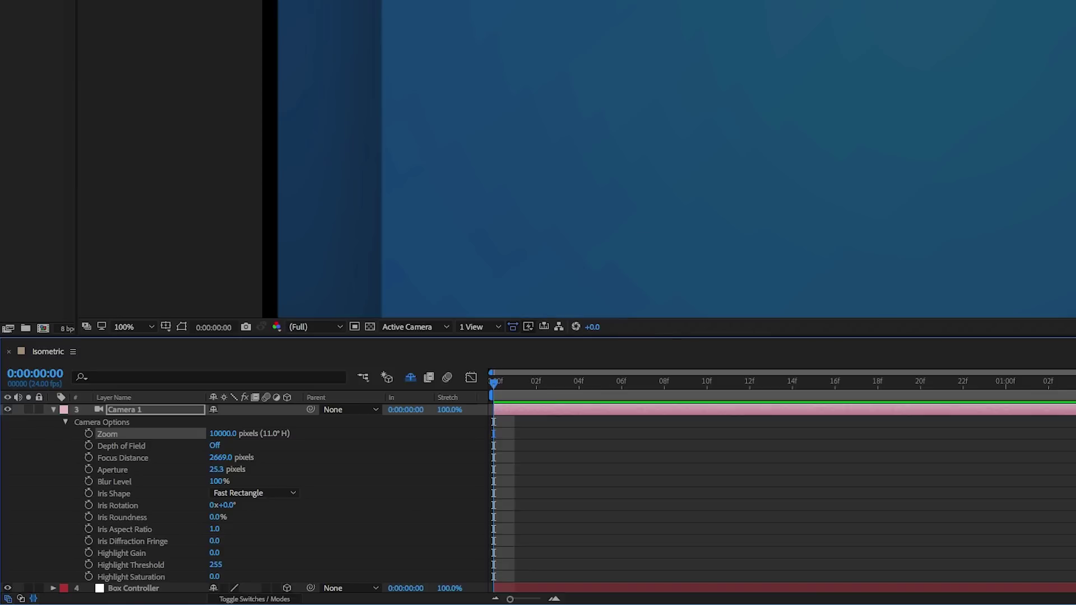
{"action": "left_click", "coordinate": [173, 436]}
- Pull Camera 1 back to Z position -10000, then -20000, shrinking the box
{"action": "key", "text": "p"}
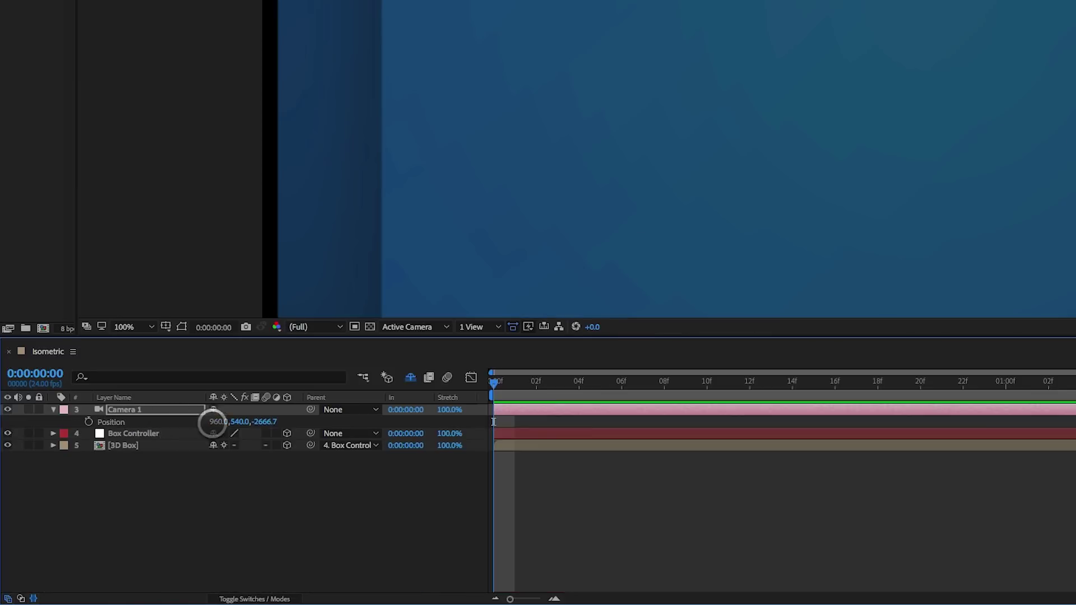
{"action": "left_click", "coordinate": [271, 421]}
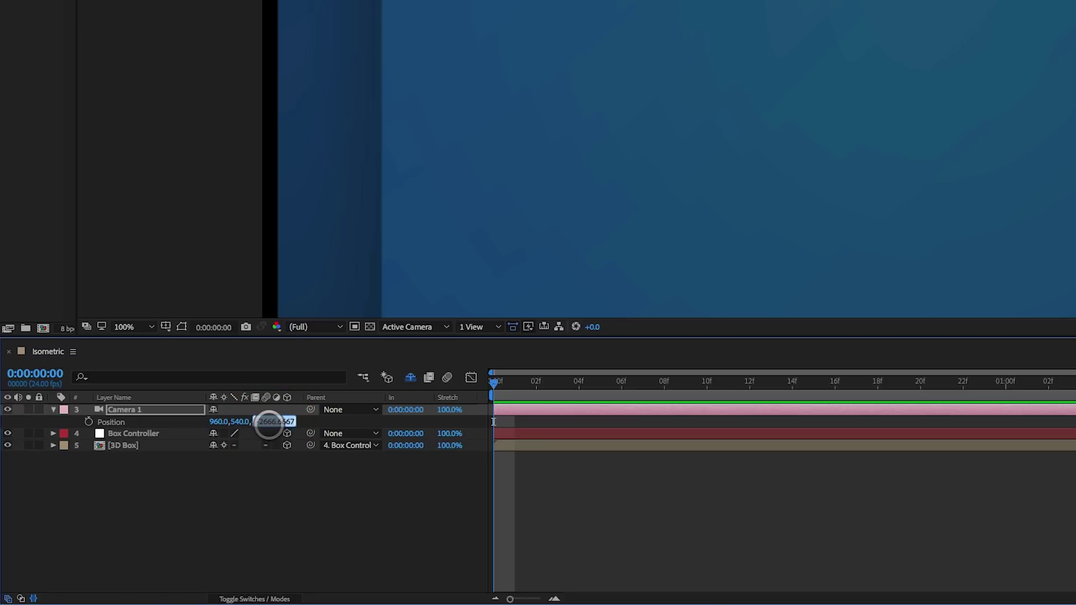
{"action": "type", "text": "-10000"}
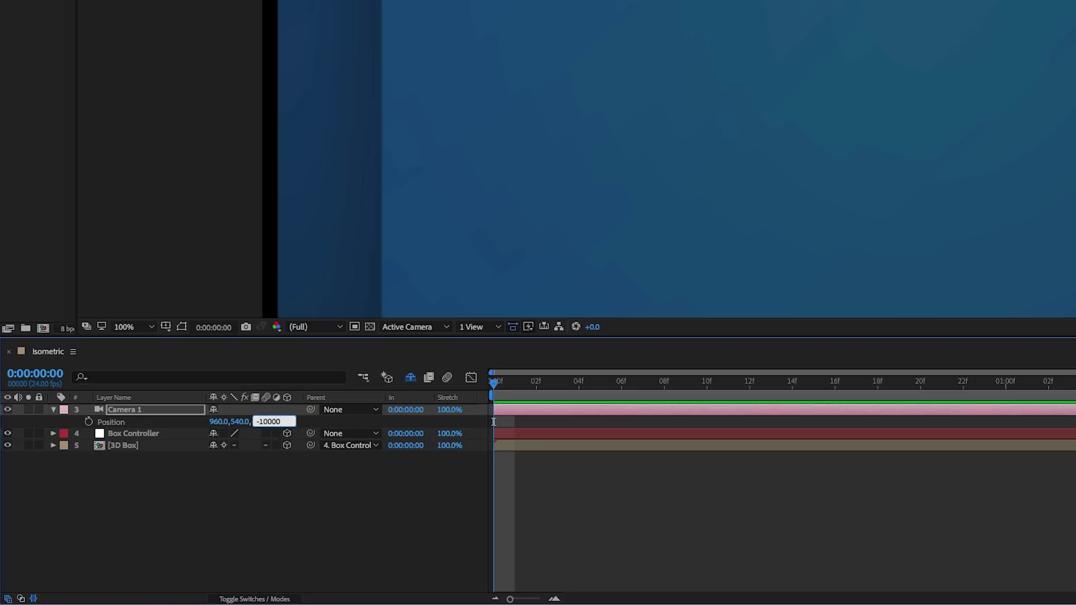
{"action": "key", "text": "Return"}
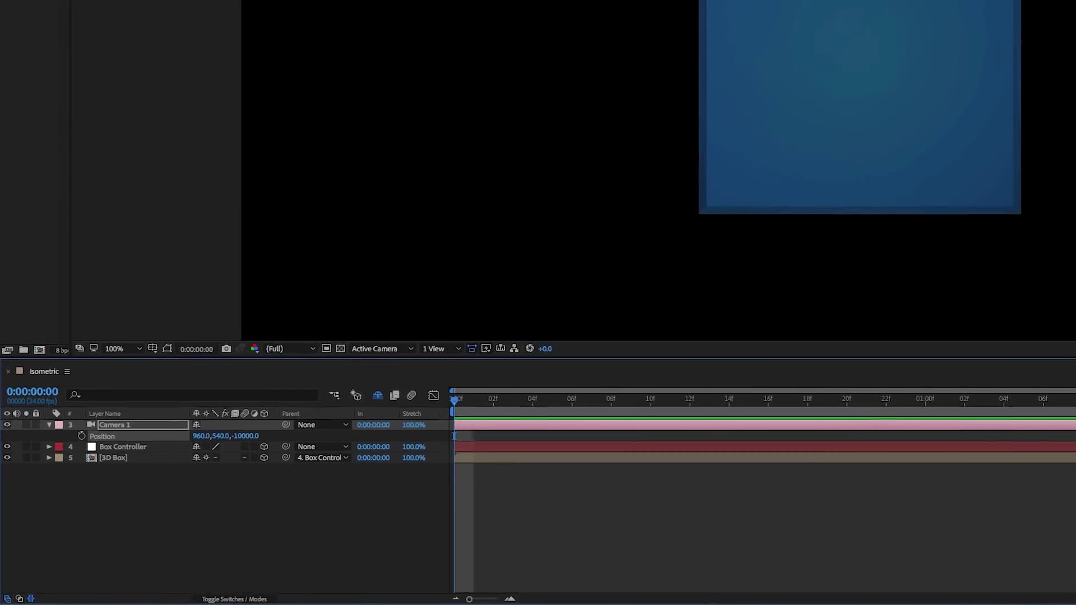
{"action": "left_click", "coordinate": [270, 421]}
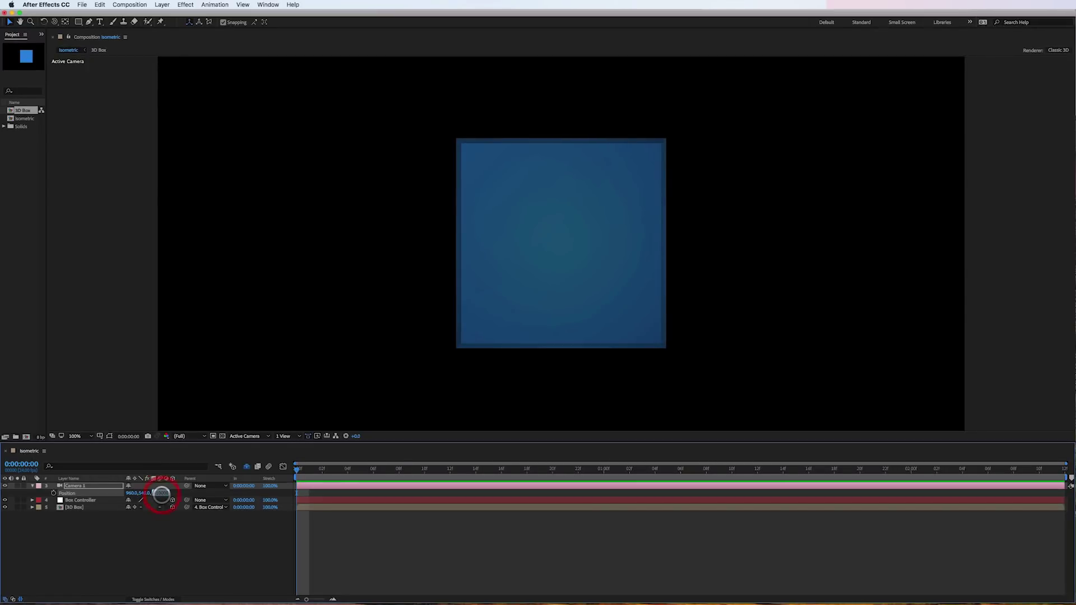
{"action": "type", "text": "-20000"}
{"action": "key", "text": "Return"}
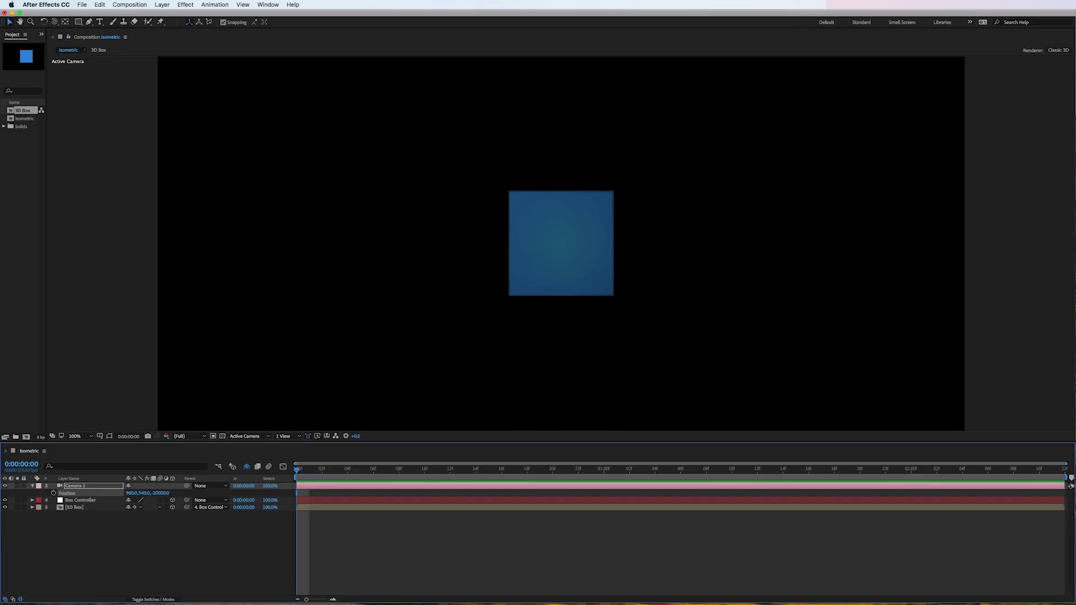
{"action": "left_click", "coordinate": [84, 486]}
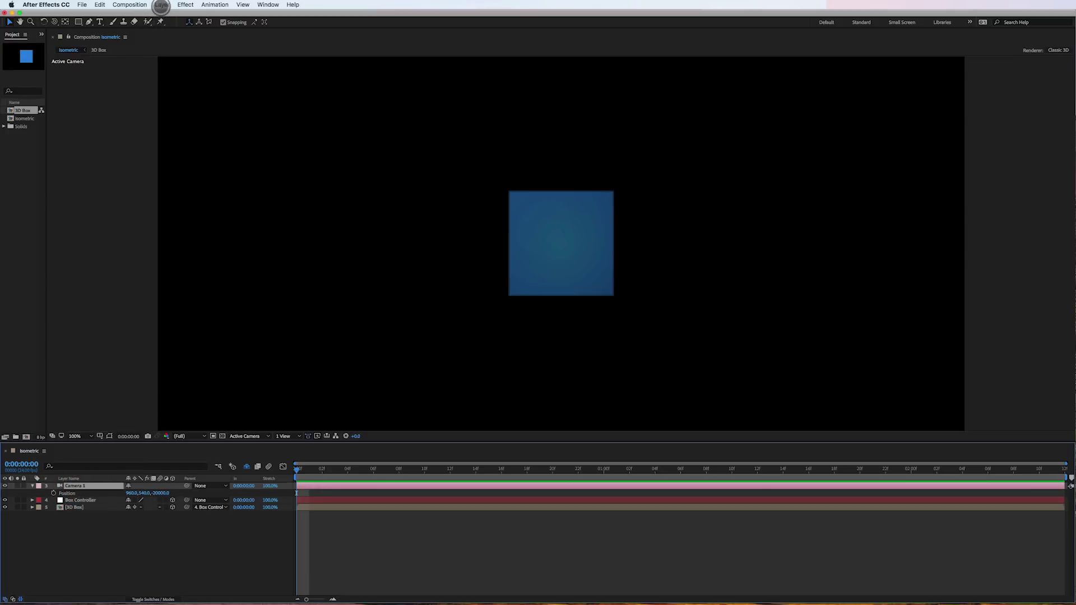
- Add a 3D null object, Null 3, and parent Camera 1 to it
{"action": "left_click", "coordinate": [161, 5]}
{"action": "mouse_move", "coordinate": [185, 15]}
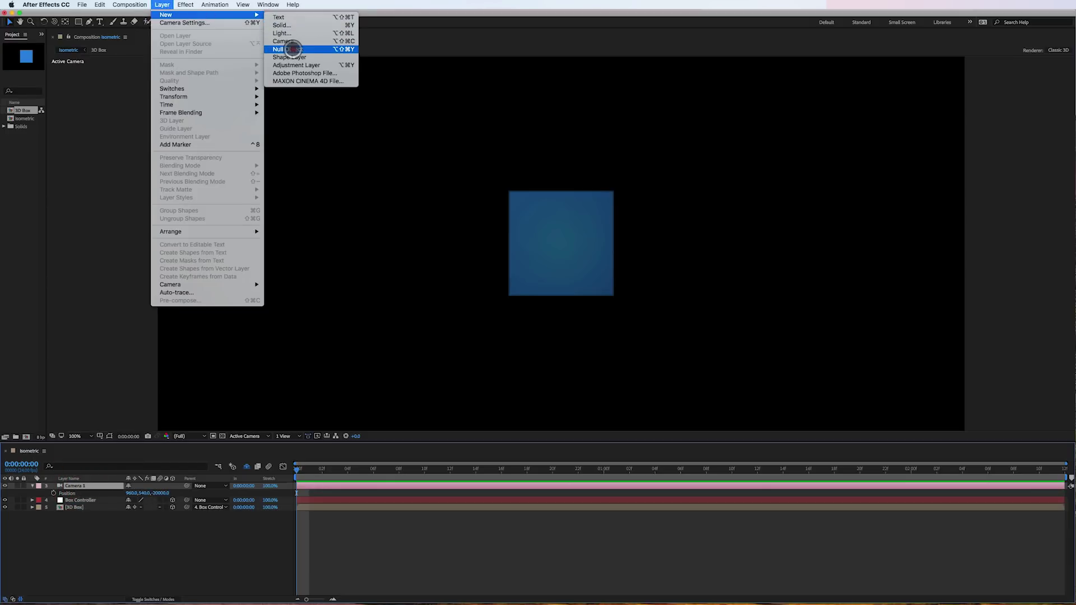
{"action": "left_click", "coordinate": [293, 48]}
{"action": "left_click_drag", "start_coordinate": [187, 493], "coordinate": [176, 487]}
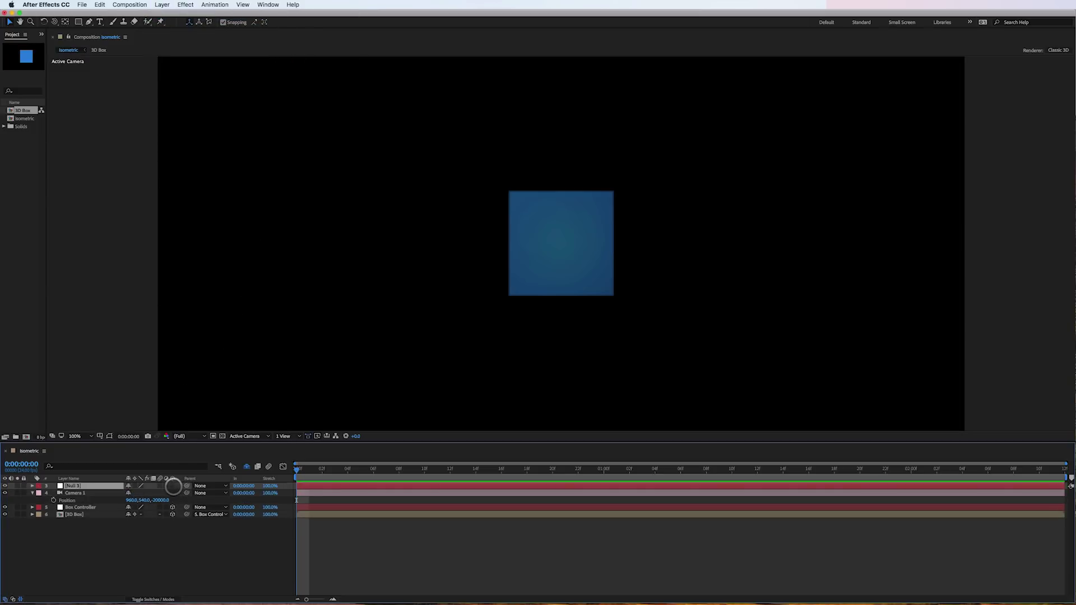
{"action": "left_click", "coordinate": [173, 486]}
{"action": "left_click_drag", "start_coordinate": [187, 492], "coordinate": [77, 486]}
{"action": "left_click", "coordinate": [78, 486]}
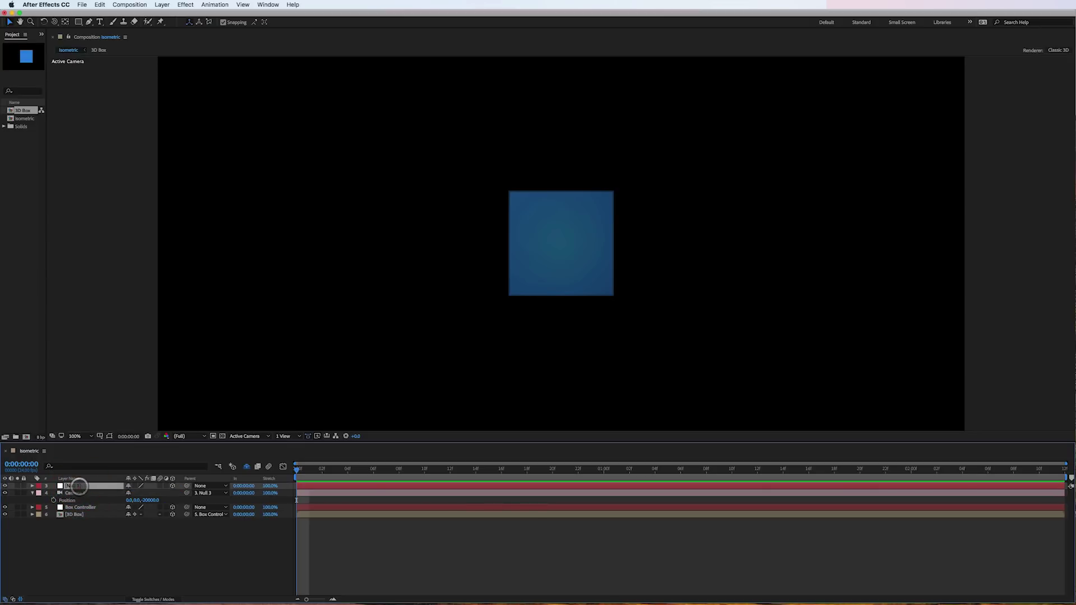
- Set Null 3's Orientation to 45°, 35°, 30° and view the comp at 50%
{"action": "key", "text": "r"}
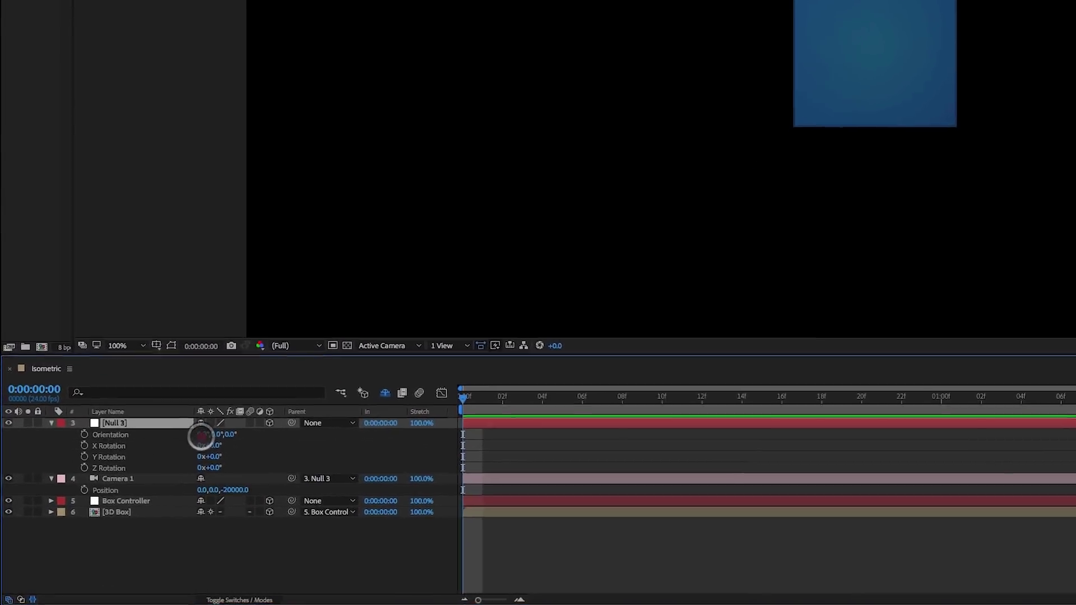
{"action": "left_click", "coordinate": [174, 457]}
{"action": "type", "text": "45"}
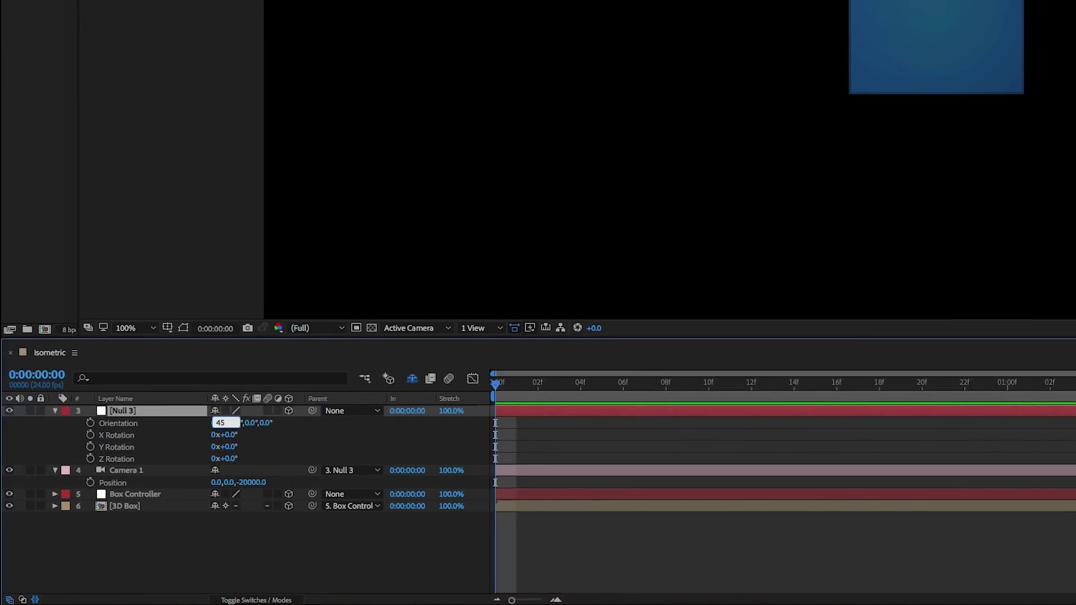
{"action": "key", "text": "Tab"}
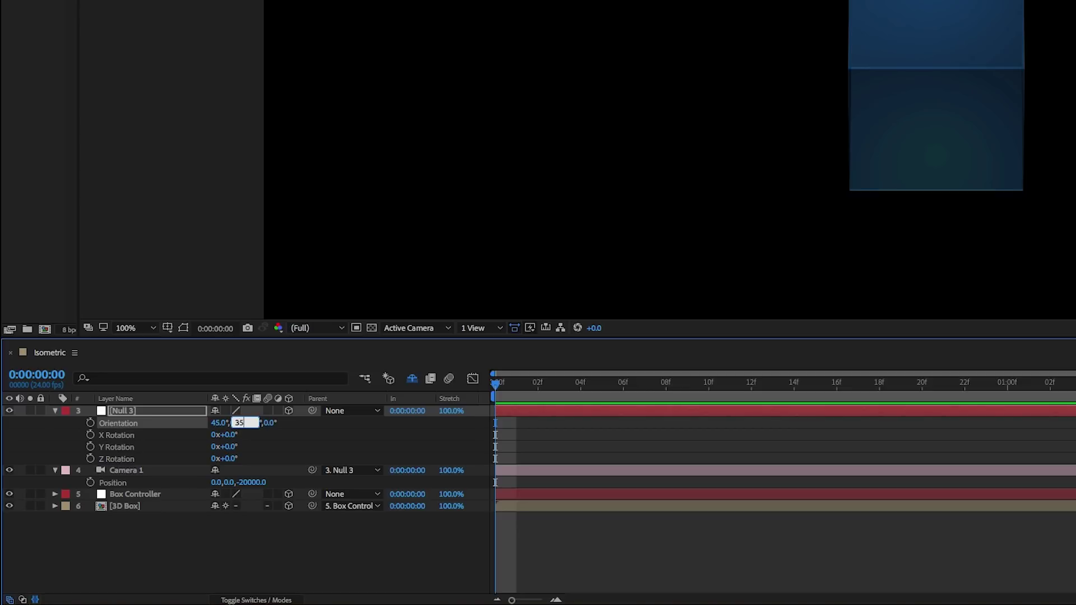
{"action": "key", "text": "Tab"}
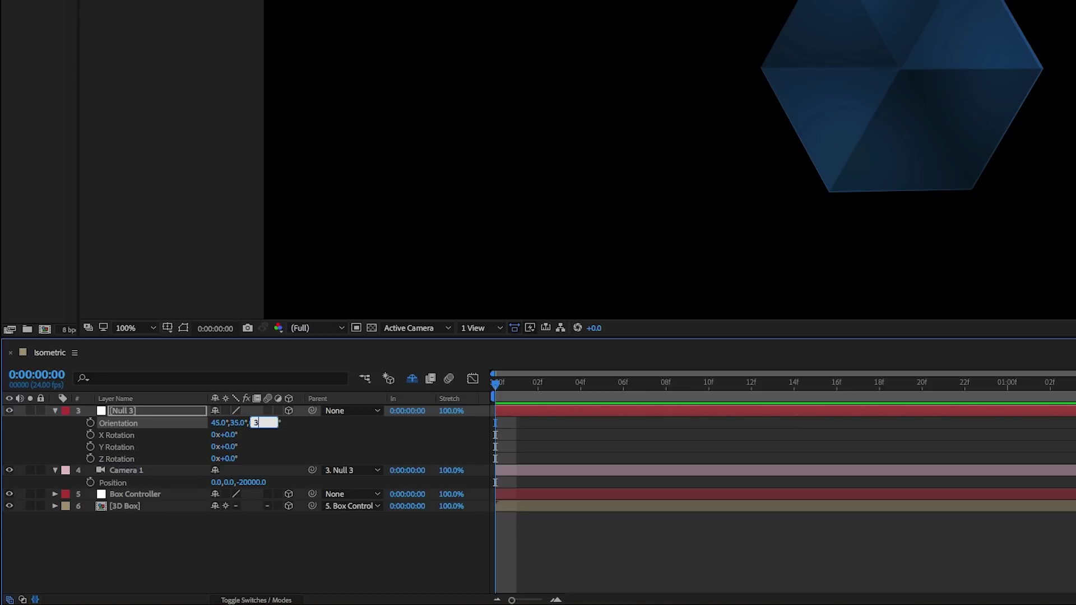
{"action": "key", "text": "Return"}
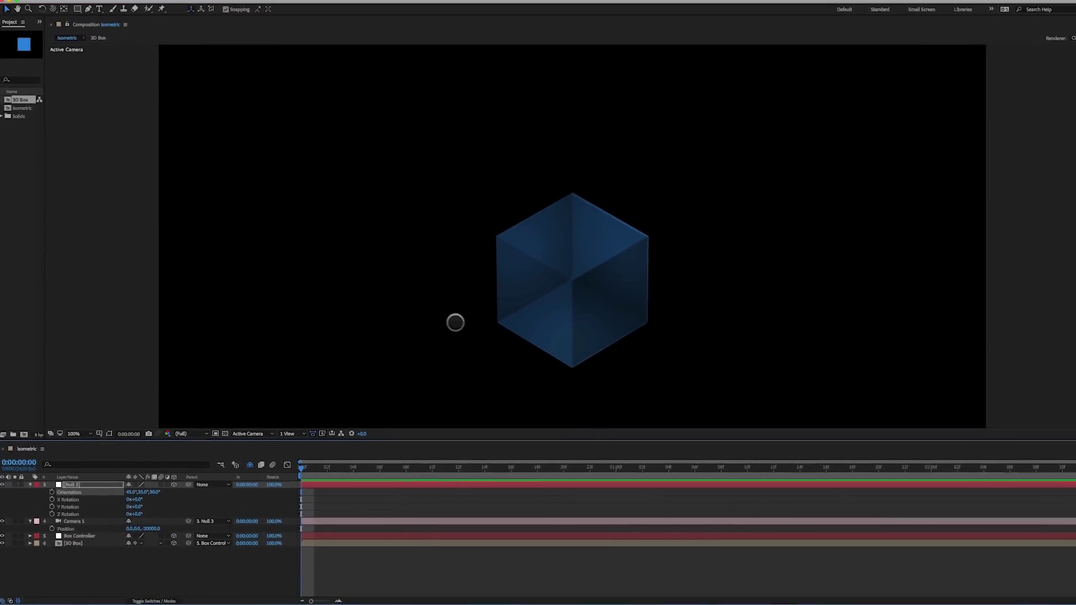
{"action": "key", "text": "comma"}
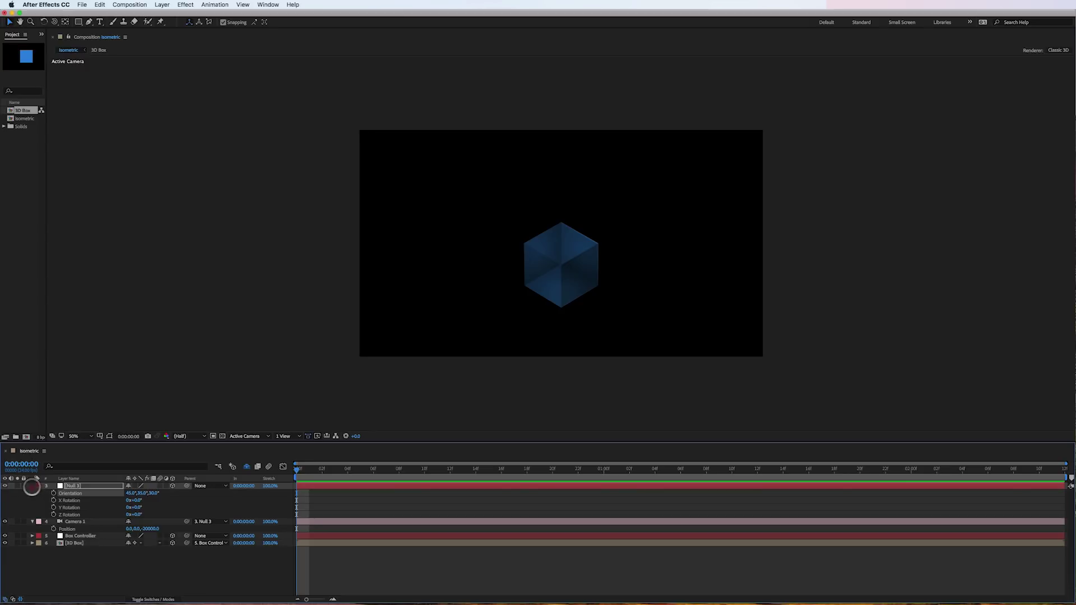
- Collapse the null and camera properties and create a new solid named FLOOR
{"action": "left_click", "coordinate": [32, 486]}
{"action": "left_click", "coordinate": [32, 493]}
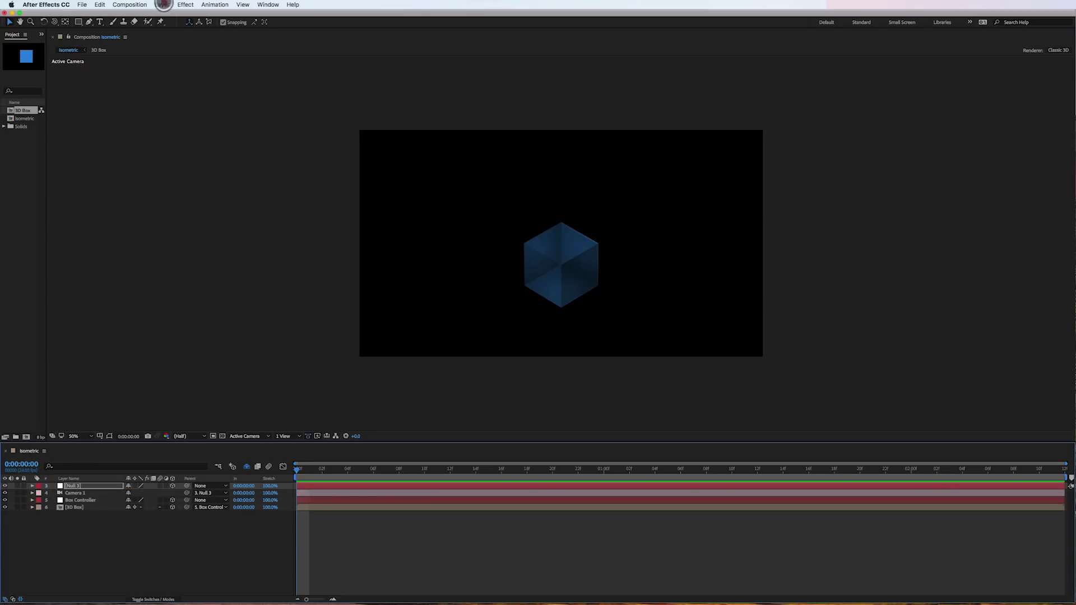
{"action": "left_click", "coordinate": [163, 4]}
{"action": "mouse_move", "coordinate": [168, 16]}
{"action": "left_click", "coordinate": [290, 25]}
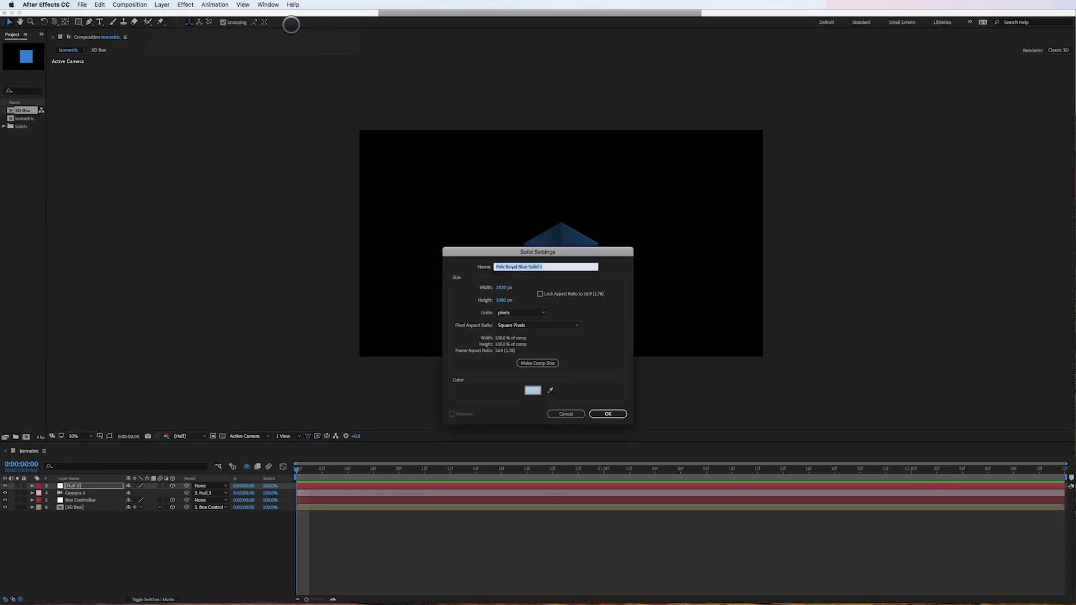
{"action": "type", "text": "F"}
{"action": "key", "text": "Return"}
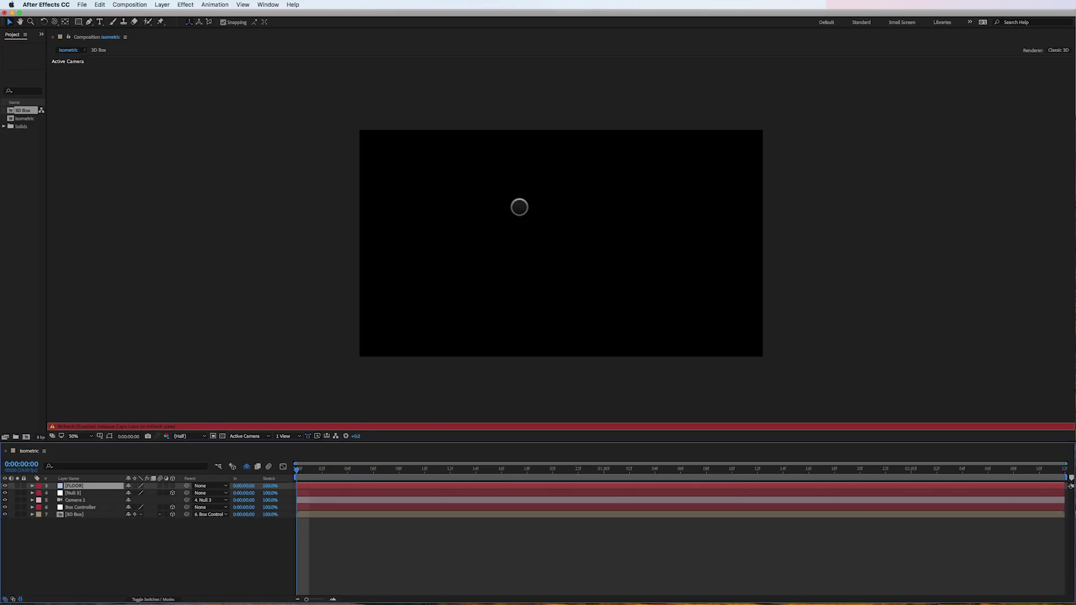
{"action": "key", "text": "Caps_Lock"}
- Make FLOOR 3D, move it to the bottom, scale to ~190%, and lower it to Z 490
{"action": "left_click", "coordinate": [172, 486]}
{"action": "left_click_drag", "start_coordinate": [73, 486], "coordinate": [76, 514]}
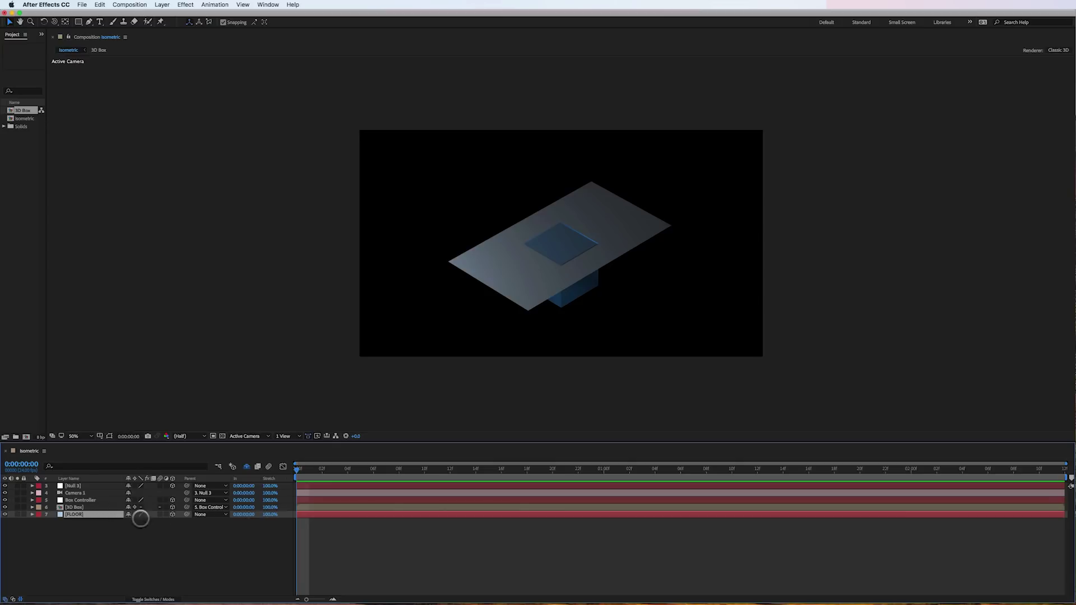
{"action": "key", "text": "s"}
{"action": "left_click_drag", "start_coordinate": [163, 521], "coordinate": [182, 518]}
{"action": "left_click", "coordinate": [189, 515]}
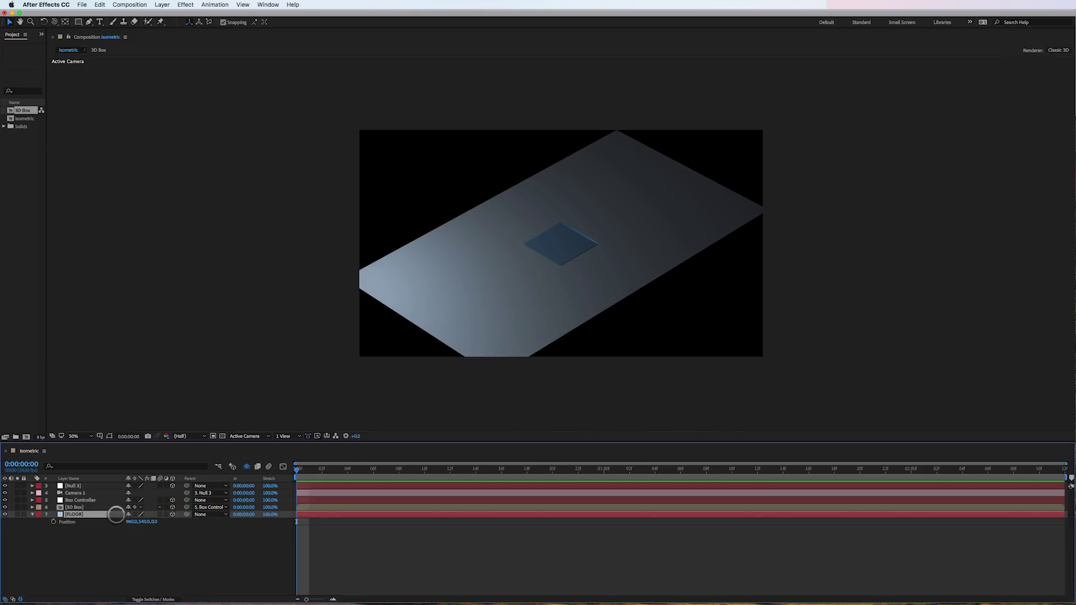
{"action": "left_click_drag", "start_coordinate": [154, 522], "coordinate": [342, 503]}
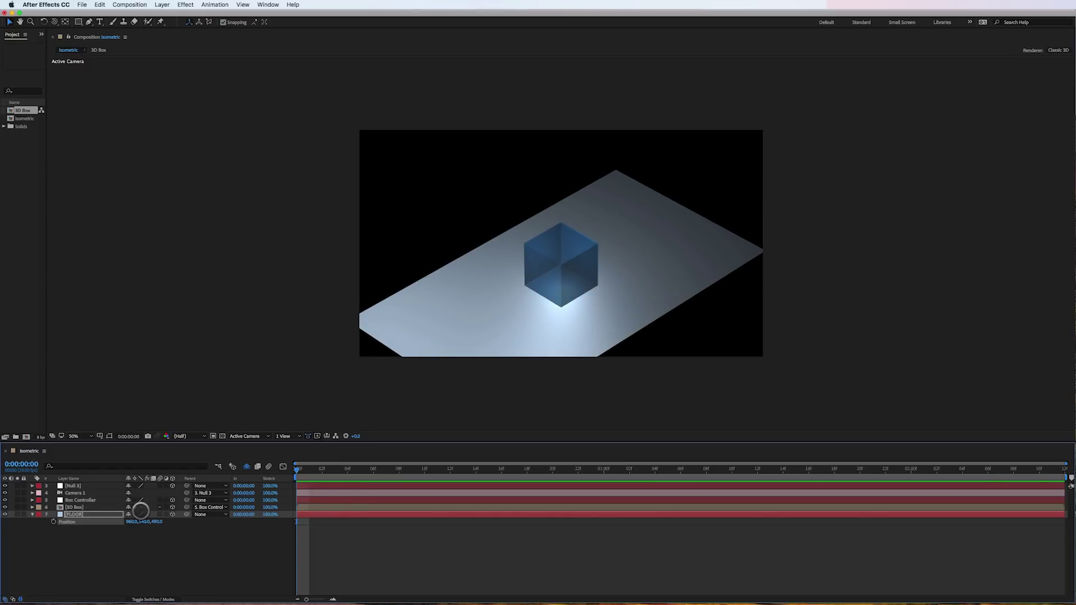
{"action": "left_click", "coordinate": [91, 507]}
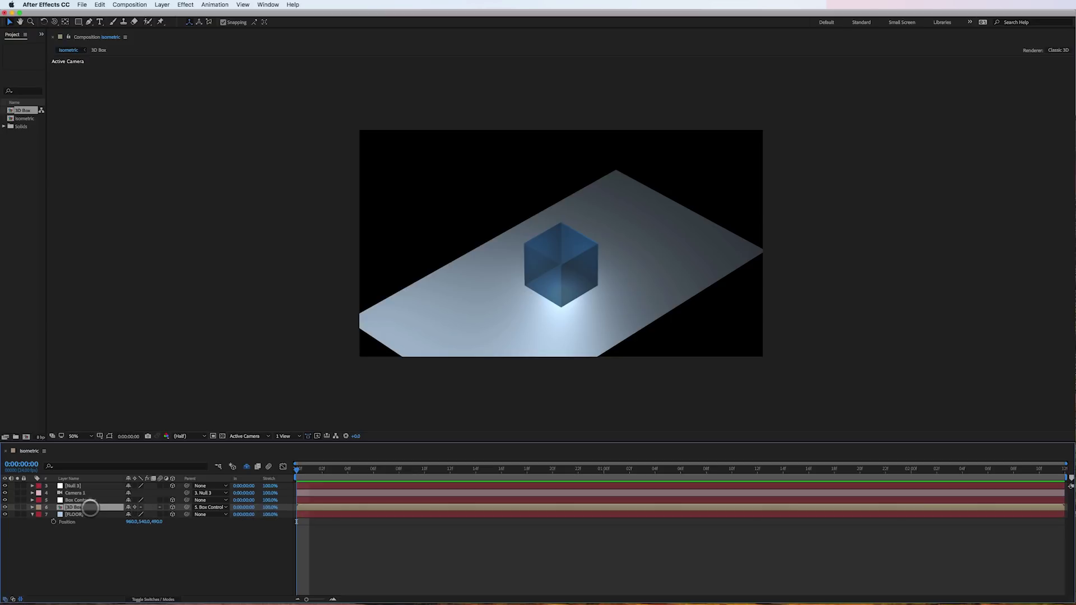
- Duplicate the 3D Box and slide the copy sideways across the floor
{"action": "key", "text": "super+d"}
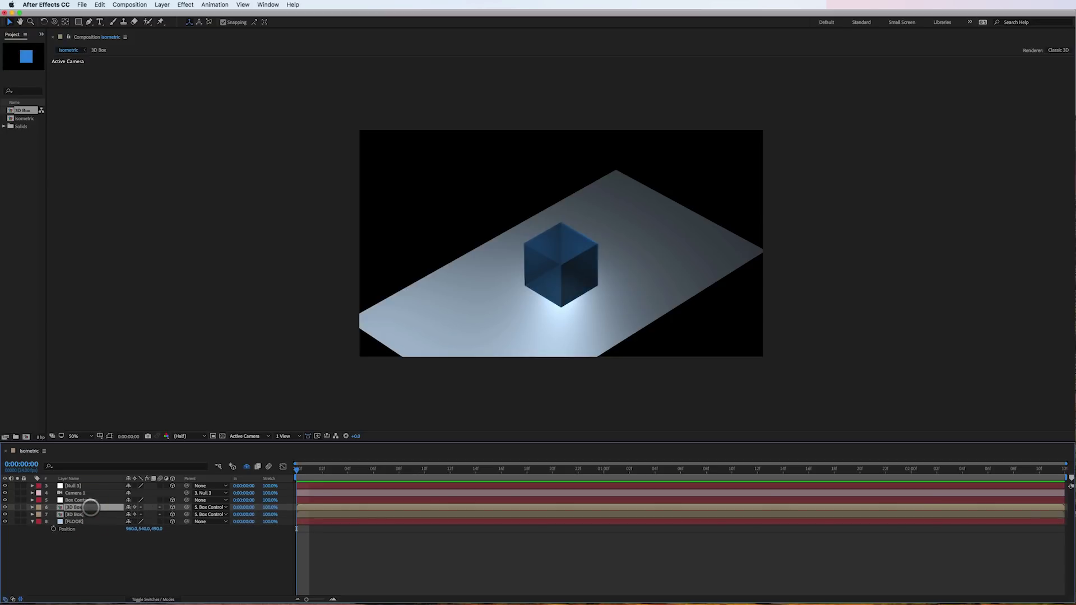
{"action": "key", "text": "p"}
{"action": "left_click_drag", "start_coordinate": [132, 512], "coordinate": [504, 479]}
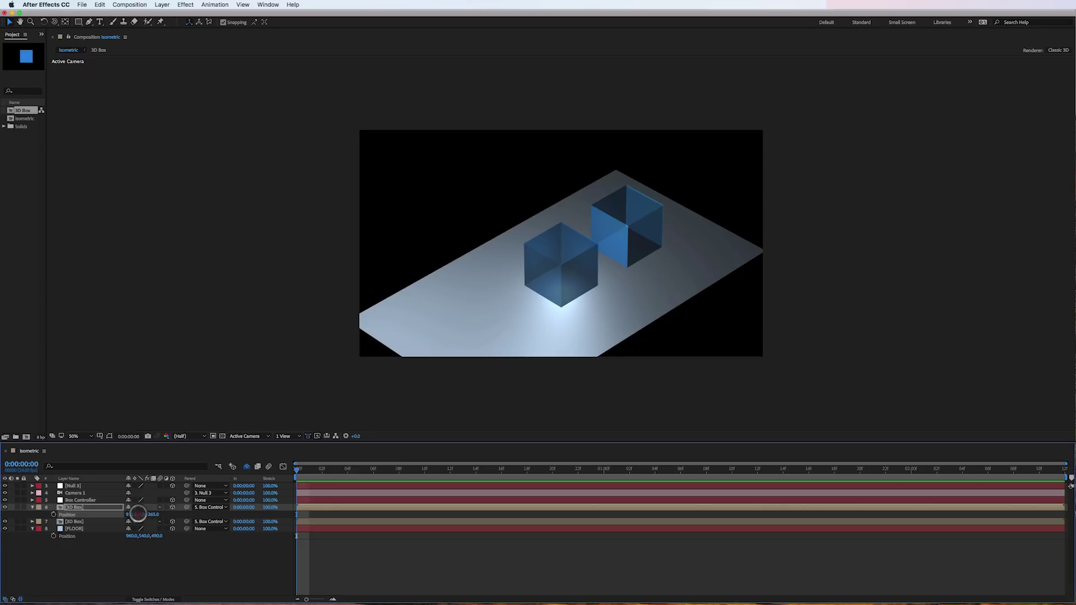
{"action": "left_click_drag", "start_coordinate": [143, 513], "coordinate": [262, 506]}
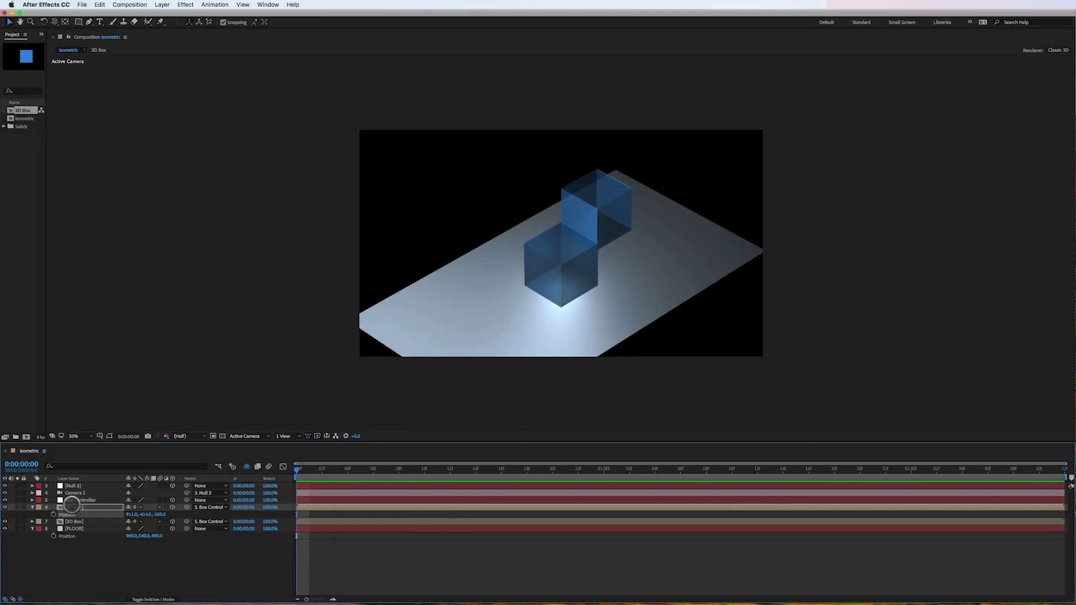
- Duplicate the box again and position the new copy at the front of the stack
{"action": "key", "text": "ctrl+d"}
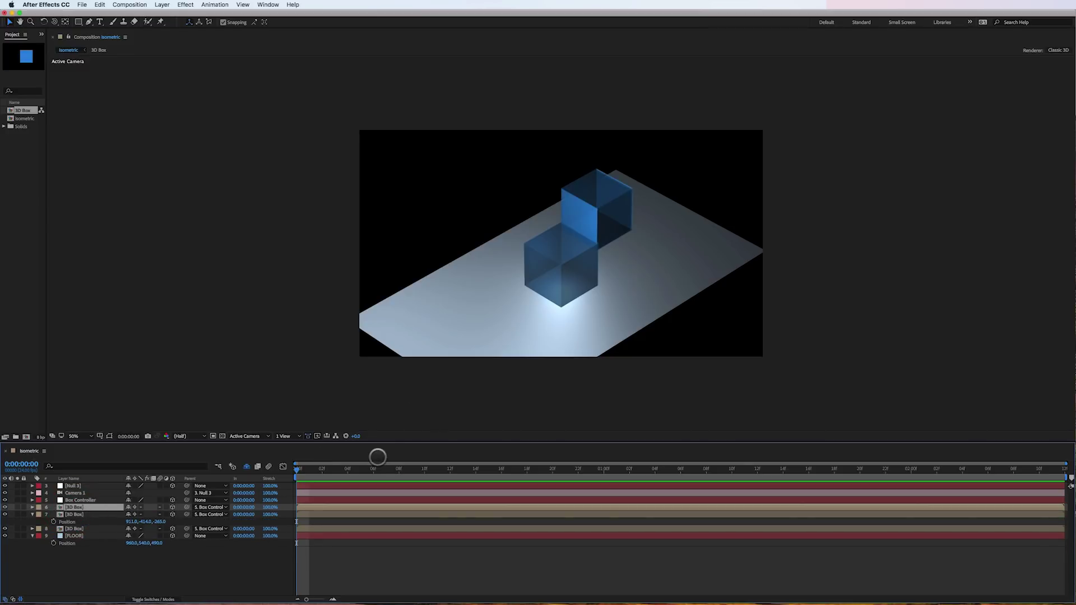
{"action": "key", "text": "p"}
{"action": "left_click_drag", "start_coordinate": [145, 515], "coordinate": [120, 515]}
{"action": "left_click_drag", "start_coordinate": [305, 524], "coordinate": [602, 506]}
{"action": "left_click_drag", "start_coordinate": [131, 514], "coordinate": [3, 585]}
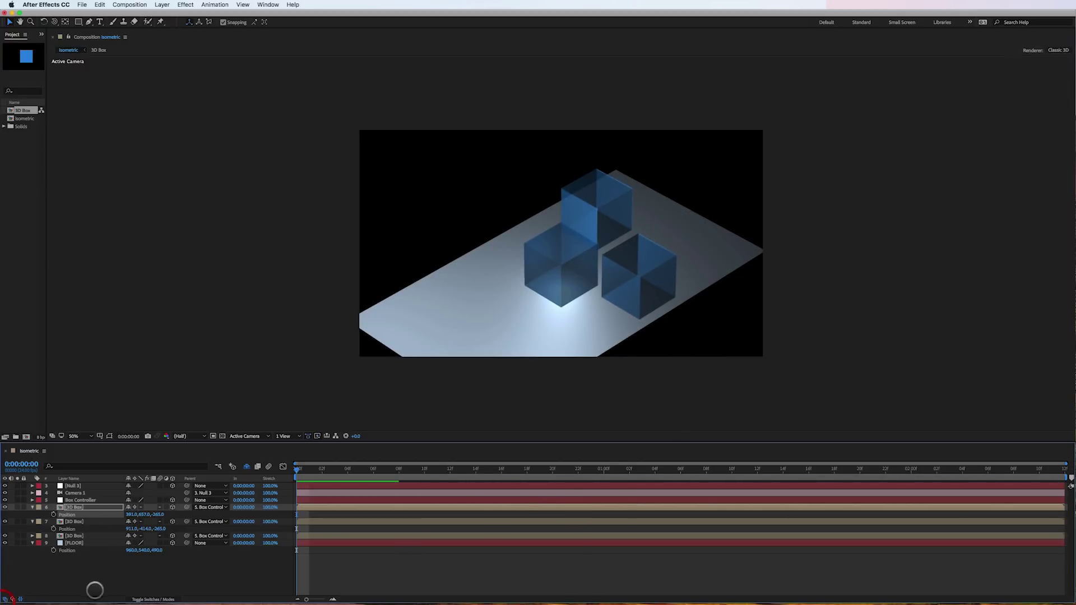
{"action": "left_click_drag", "start_coordinate": [126, 529], "coordinate": [91, 522]}
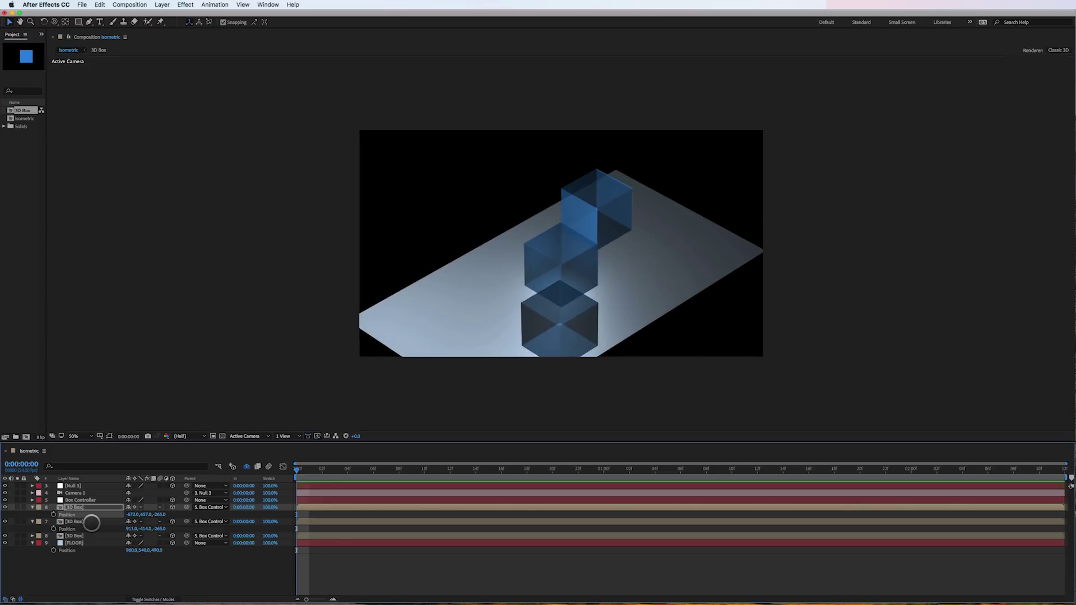